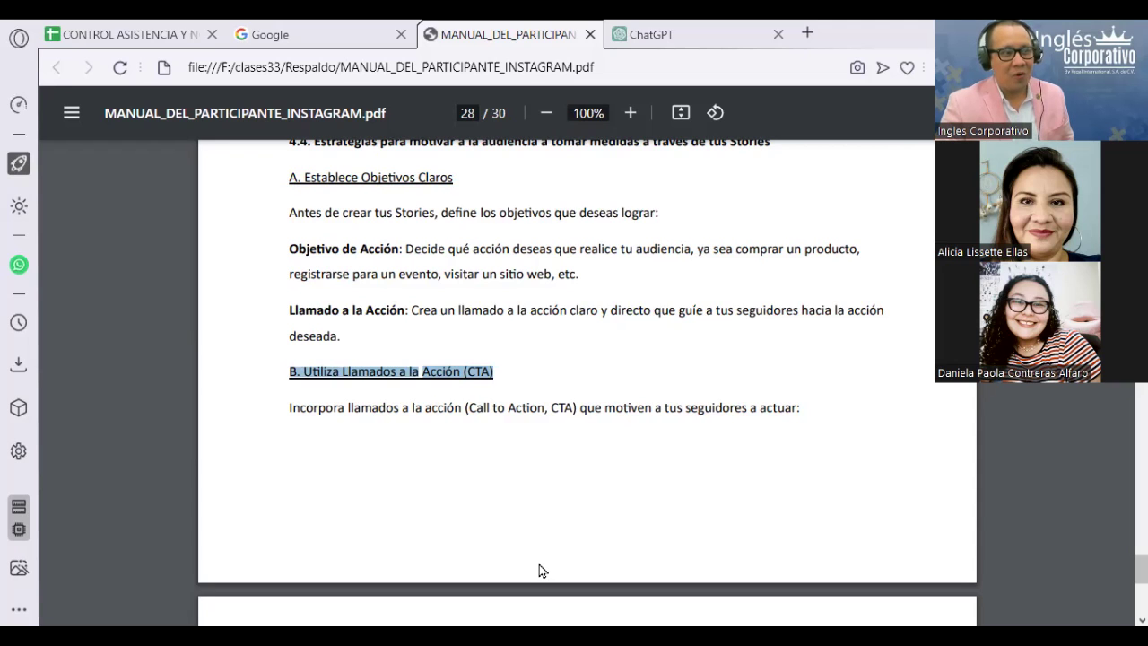
# Switch to ChatGPT and start the prompt with "Actuar como un publicista de 33 años de experiencia,".
pyautogui.click(691, 28)
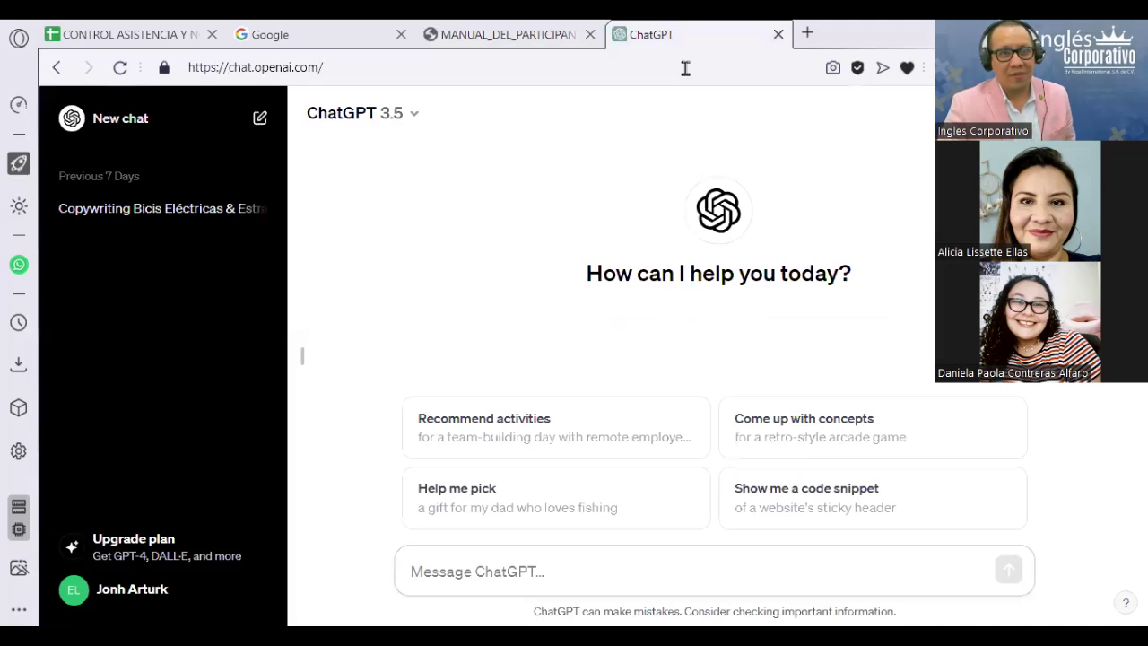
pyautogui.click(630, 565)
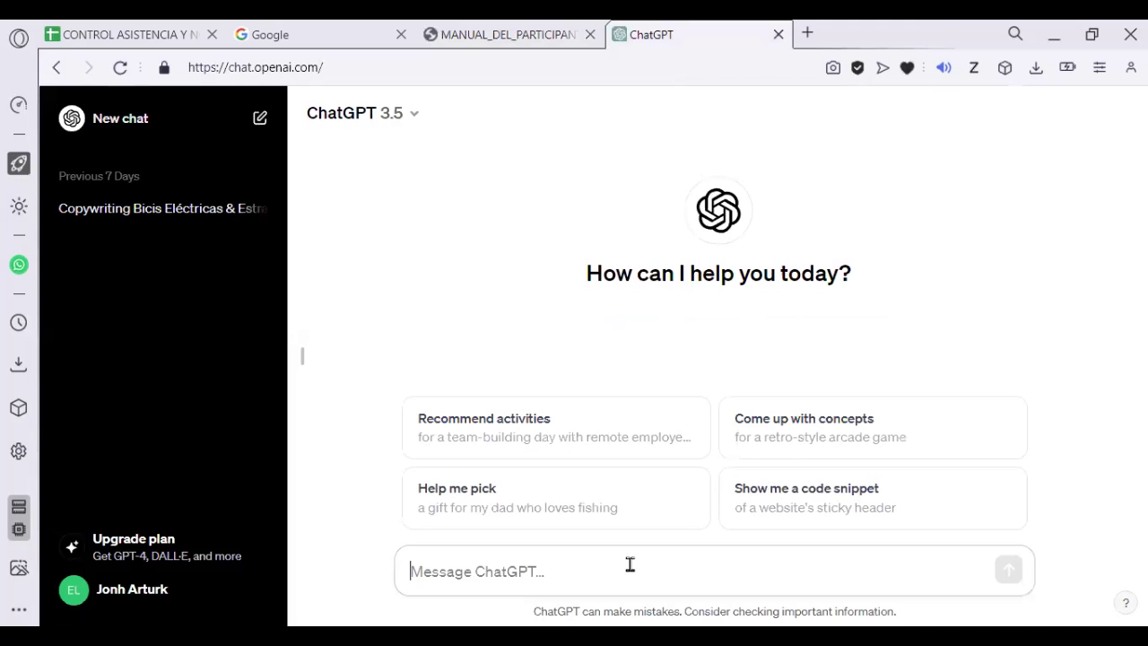
pyautogui.write('Actuart')
pyautogui.press('BackSpace')
pyautogui.write('c')
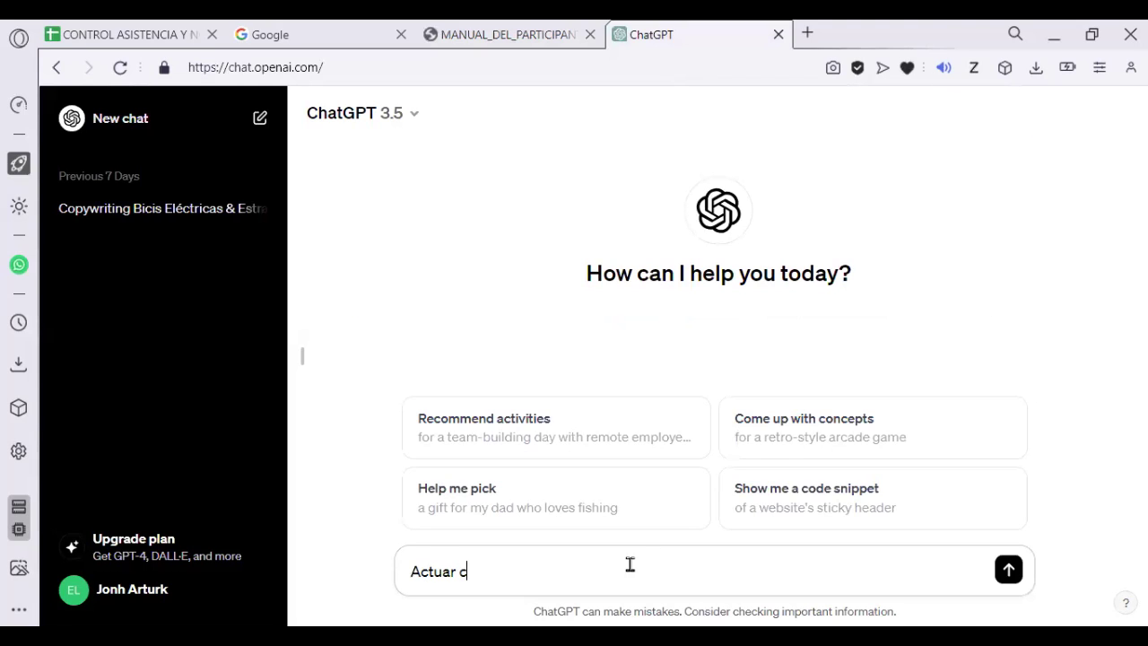
pyautogui.write('omo un public')
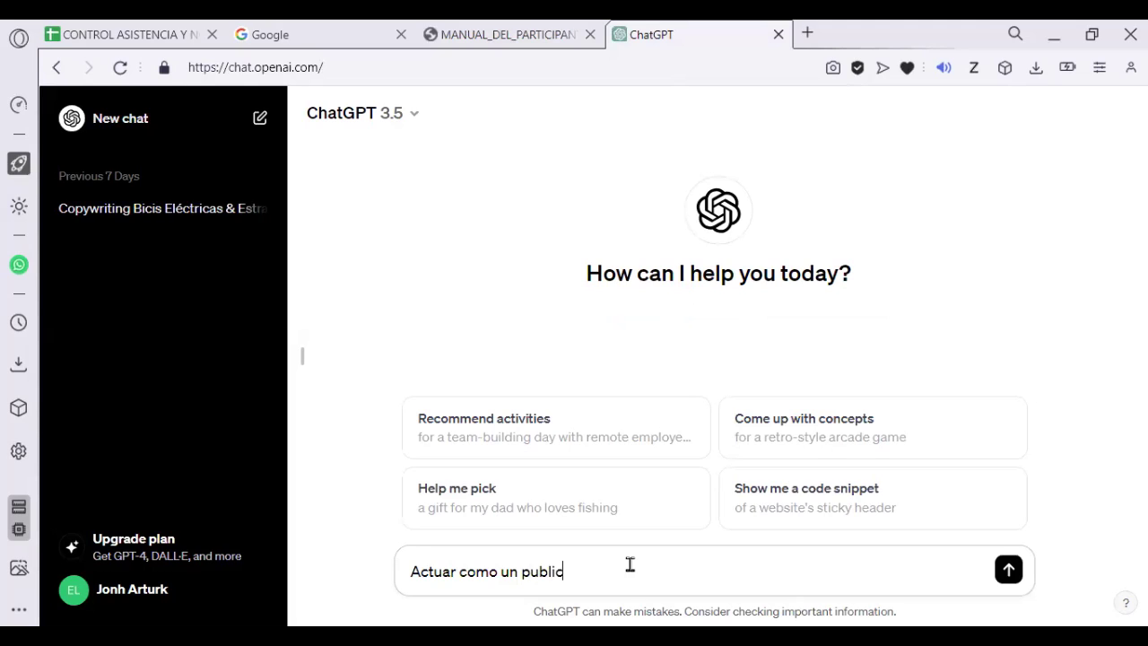
pyautogui.write('ista de 30')
pyautogui.press('BackSpace')
pyautogui.write('3 añlo')
pyautogui.press('BackSpace')
pyautogui.press('BackSpace')
pyautogui.write('os de experiencia,')
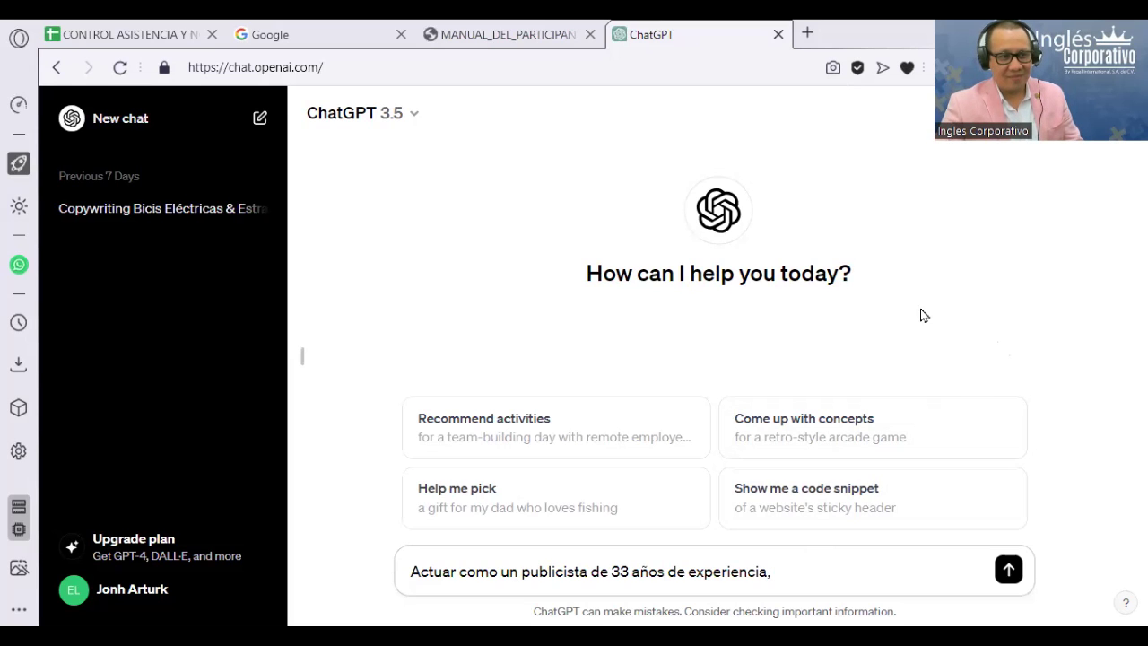
# Continue the prompt with the request "diseñar 10 copys para vender".
pyautogui.write('diseñar c')
pyautogui.press('BackSpace')
pyautogui.write('1')
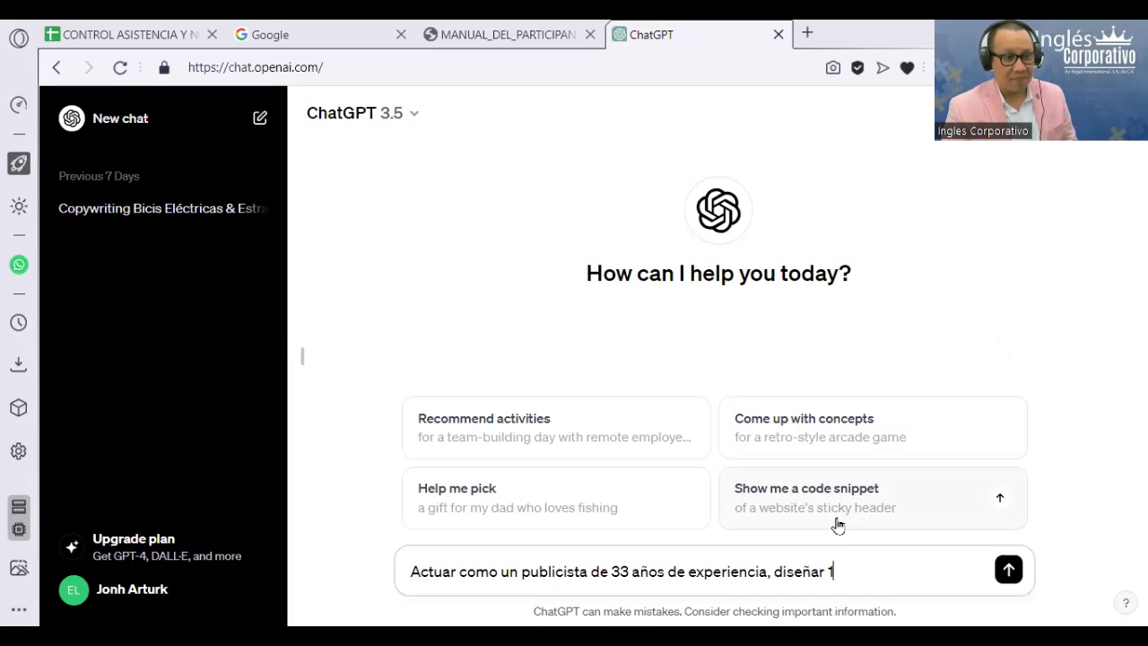
pyautogui.write('0 copys para')
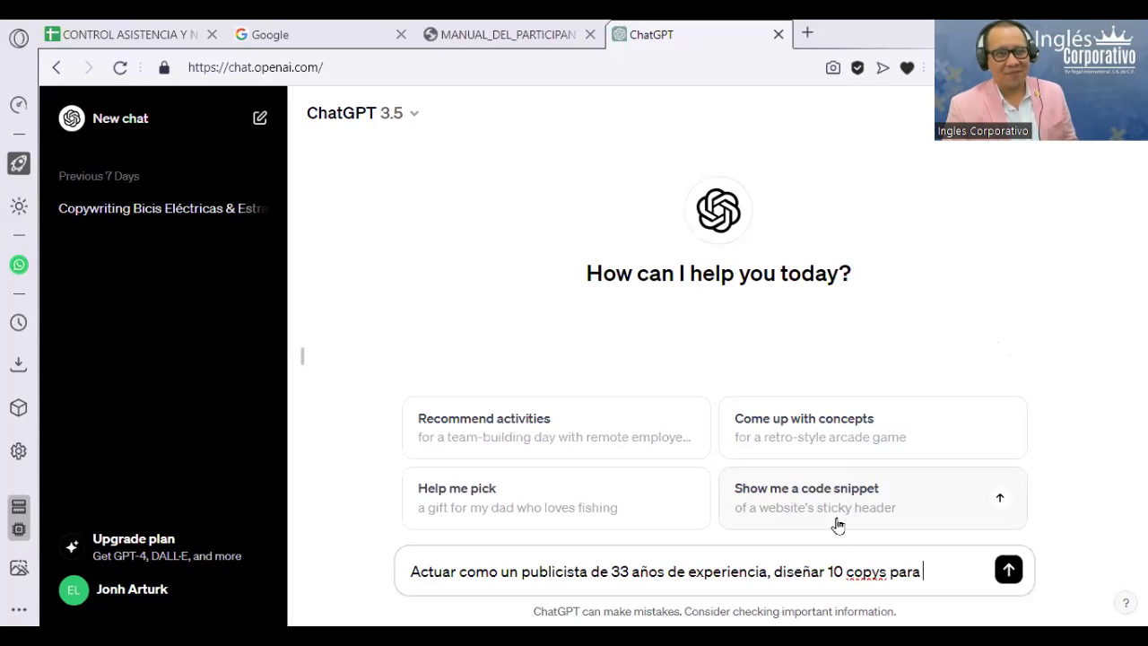
pyautogui.write('ven')
pyautogui.press('BackSpace')
pyautogui.press('BackSpace')
pyautogui.press('BackSpace')
pyautogui.press('BackSpace')
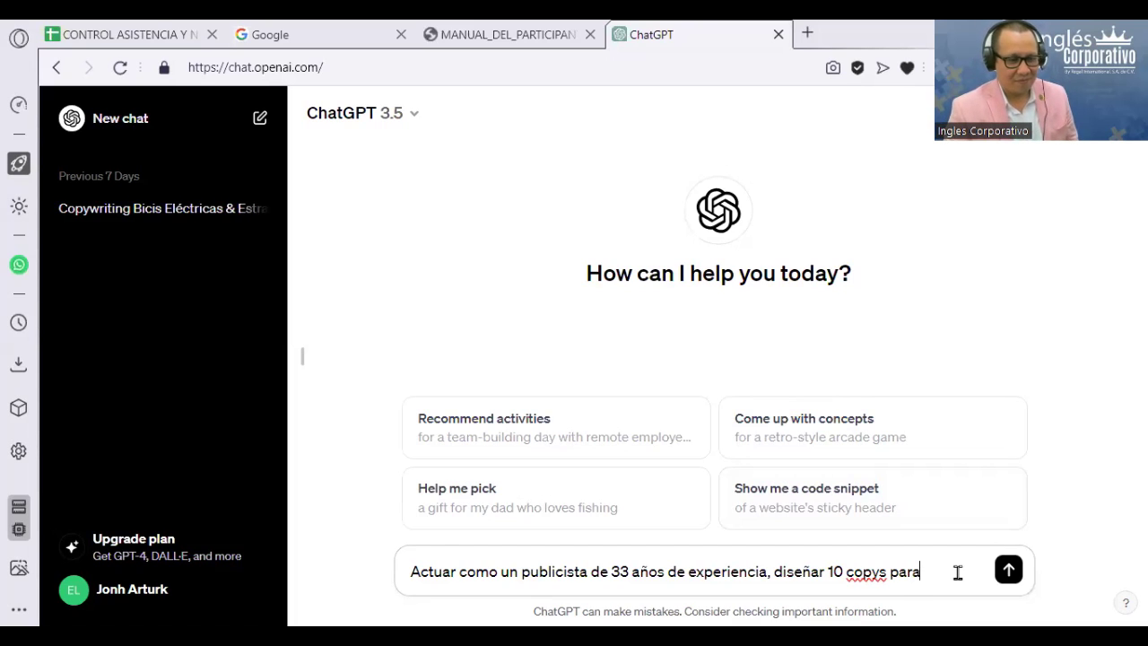
pyautogui.write('vender')
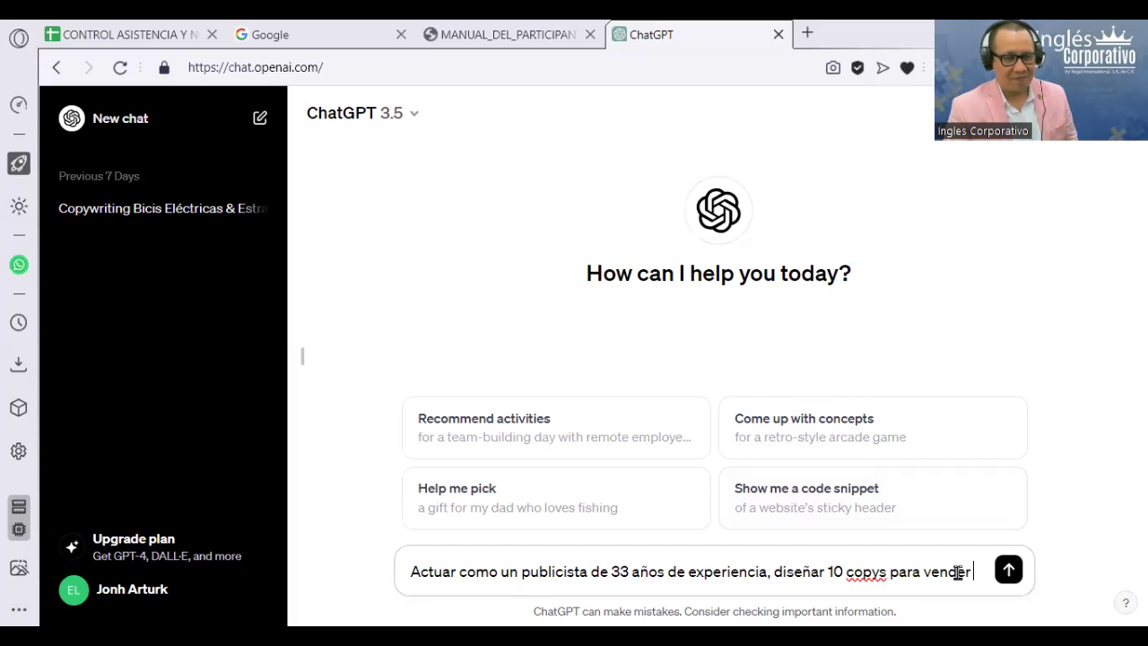
# Specify what the copys sell in the prompt as servicios de spa "terapias de renacimiento".
pyautogui.write(' productos')
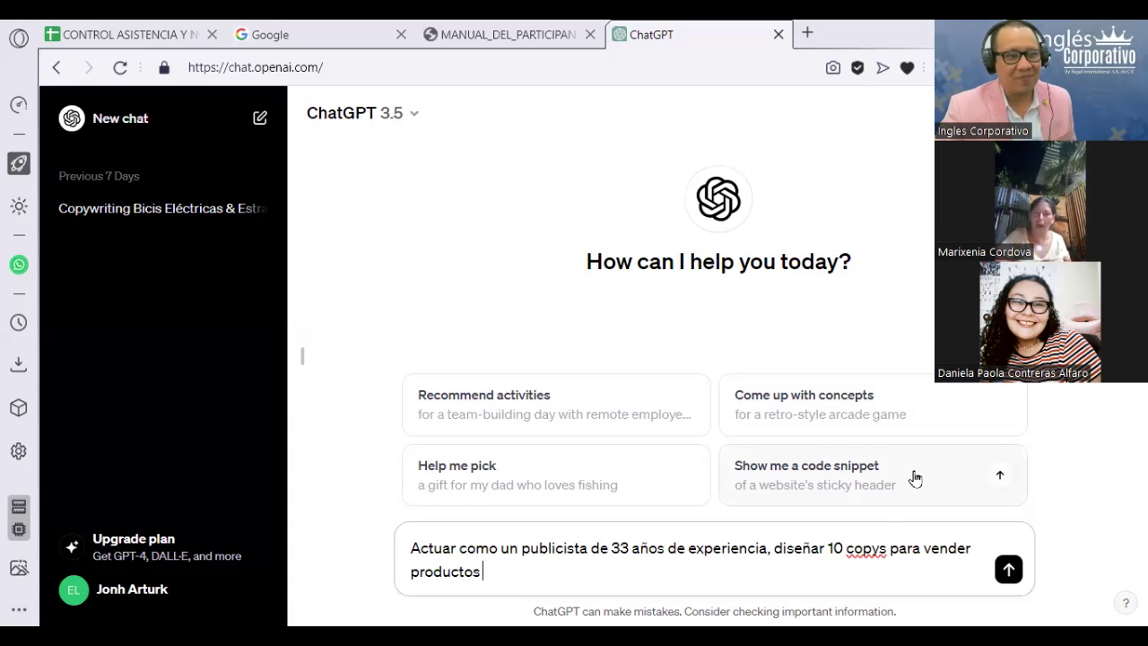
pyautogui.doubleClick(494, 566)
pyautogui.write('servicios "')
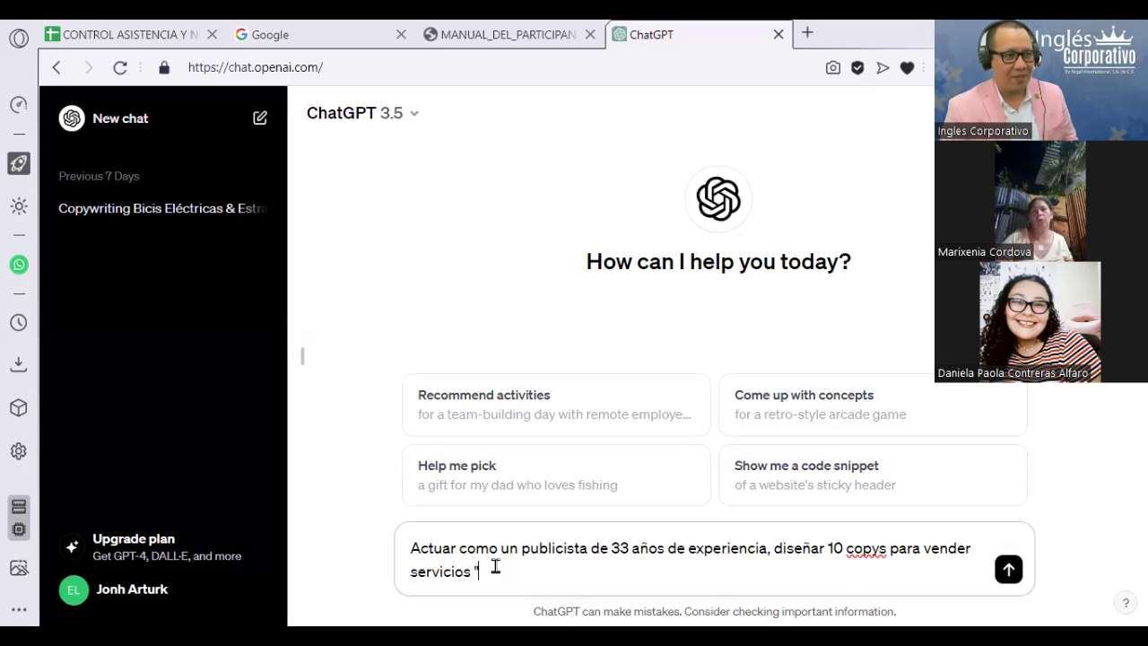
pyautogui.press('BackSpace')
pyautogui.write('de spa')
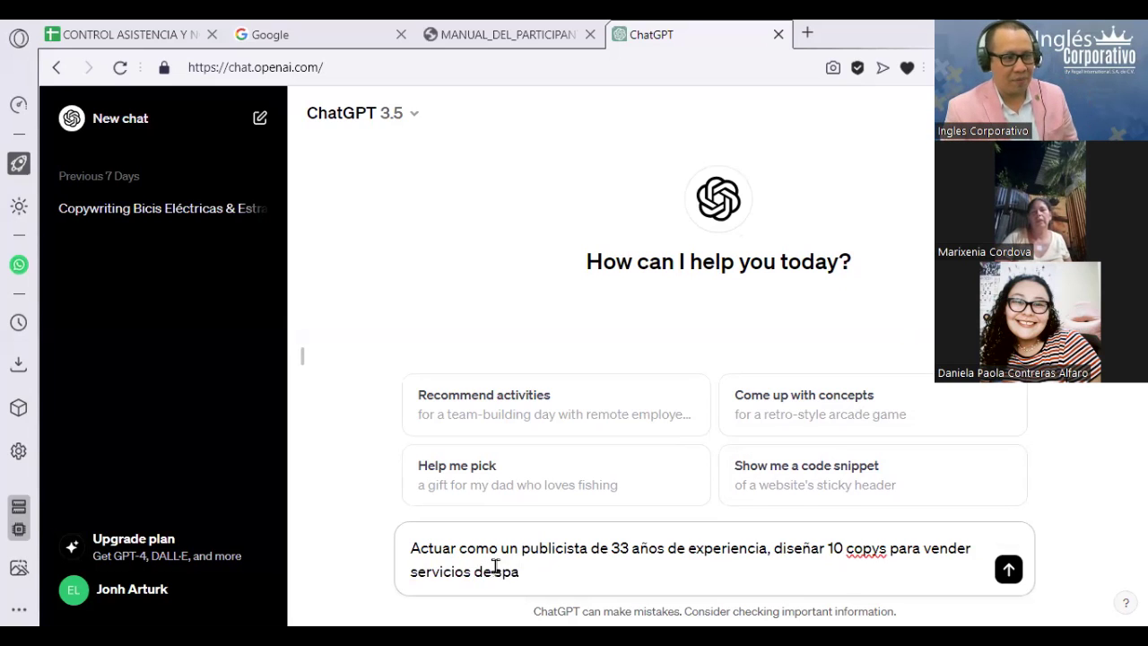
pyautogui.write('"terapisas de renac')
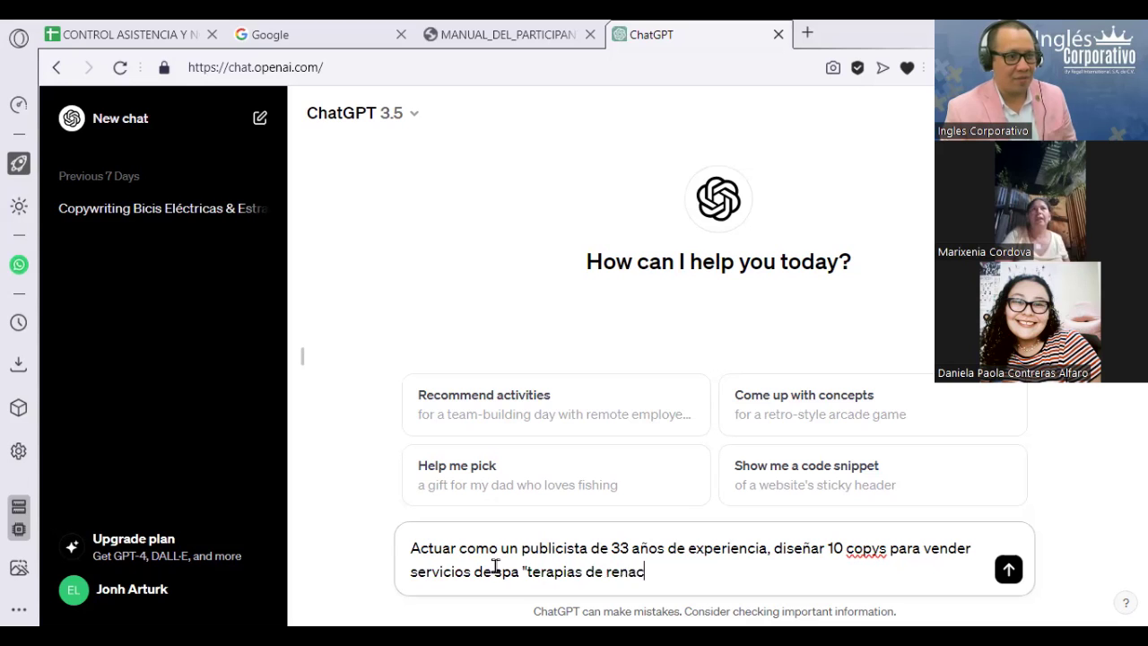
pyautogui.write('imiento"')
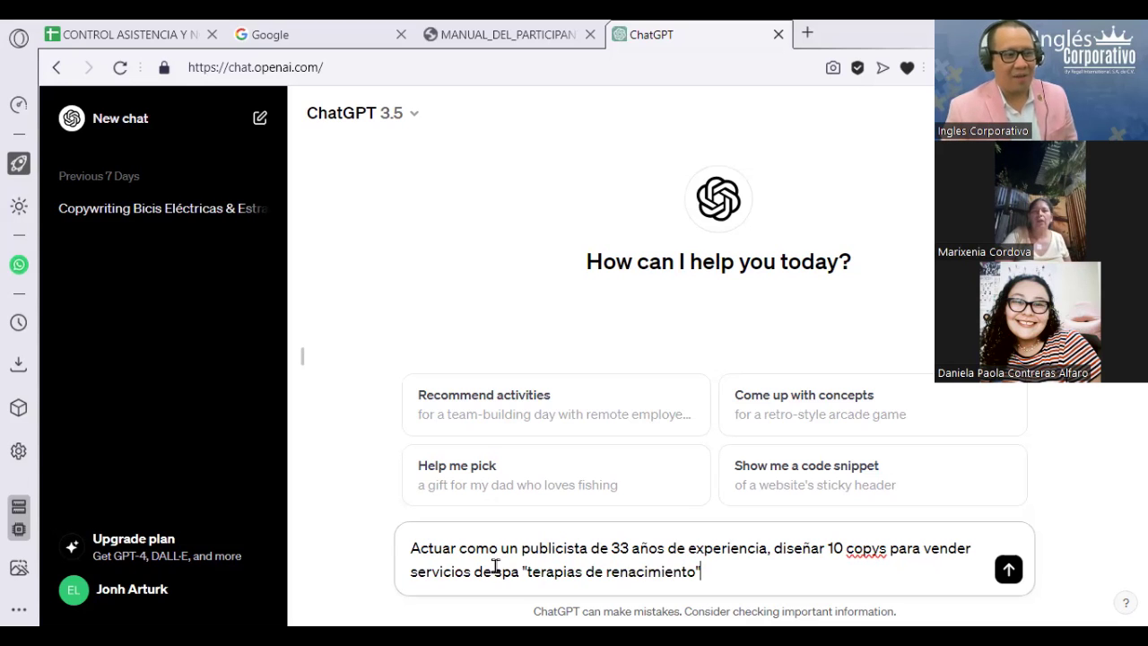
# Add ", oxigenacion conciente," after the rebirth therapies in the prompt.
pyautogui.write(' o')
pyautogui.press('BackSpace')
pyautogui.press('BackSpace')
pyautogui.write(', xo')
pyautogui.press('BackSpace')
pyautogui.press('BackSpace')
pyautogui.write('os')
pyautogui.press('BackSpace')
pyautogui.press('BackSpace')
pyautogui.write('x')
pyautogui.press('BackSpace')
pyautogui.write('oxigenaci')
pyautogui.press('BackSpace')
pyautogui.press('BackSpace')
pyautogui.press('BackSpace')
pyautogui.press('BackSpace')
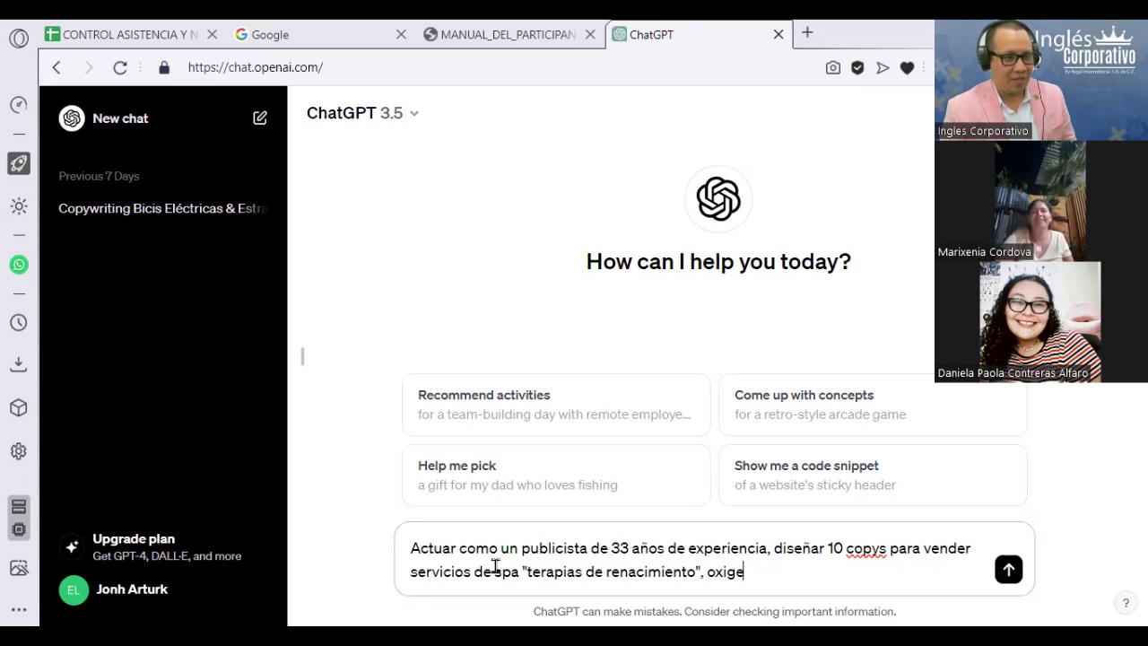
pyautogui.write('nacion coneitne')
pyautogui.press('BackSpace')
pyautogui.press('BackSpace')
pyautogui.press('BackSpace')
pyautogui.write('ciente.')
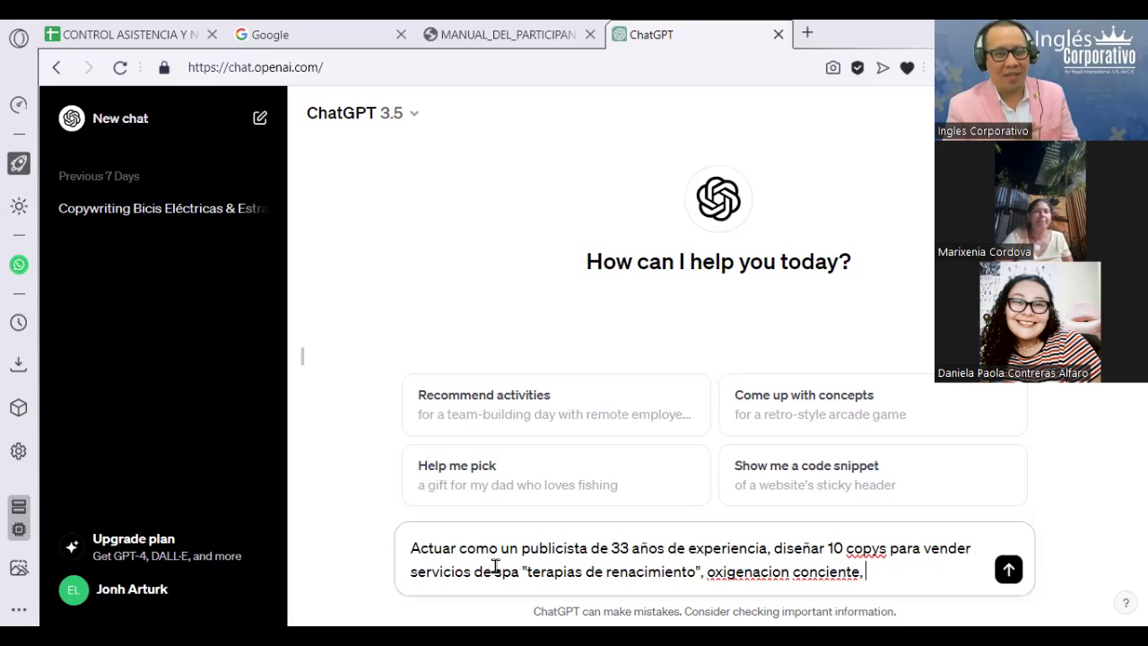
# Correct the misspelled word "conciente" in the prompt to "consciente", keeping a comma after it.
pyautogui.doubleClick(805, 567)
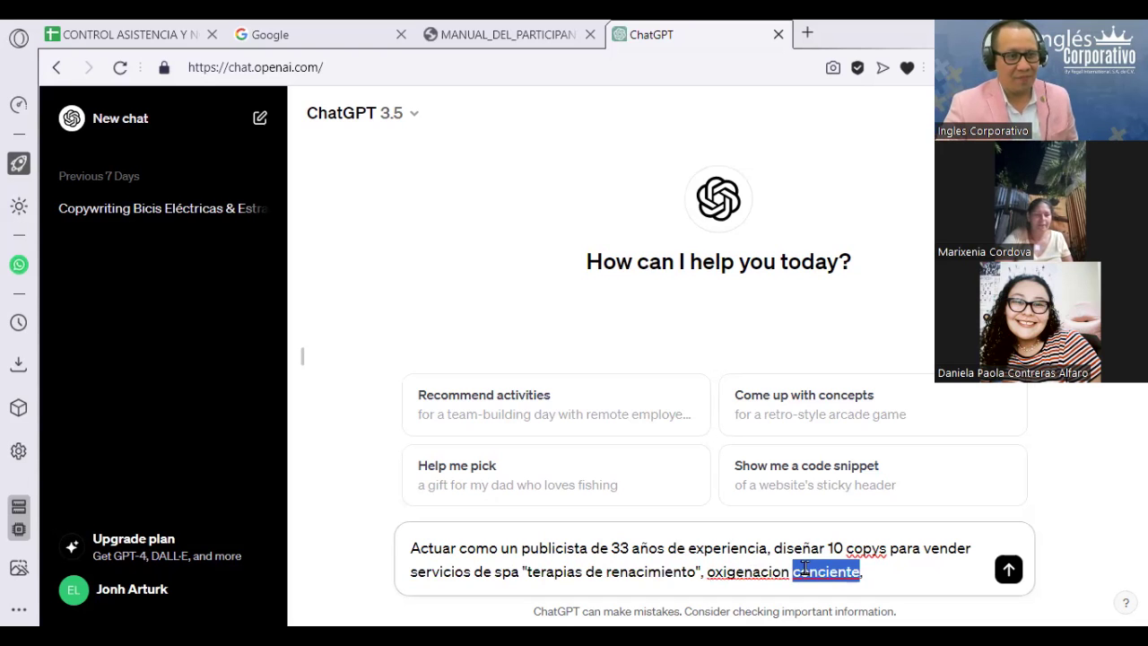
pyautogui.rightClick(807, 570)
pyautogui.click(864, 303)
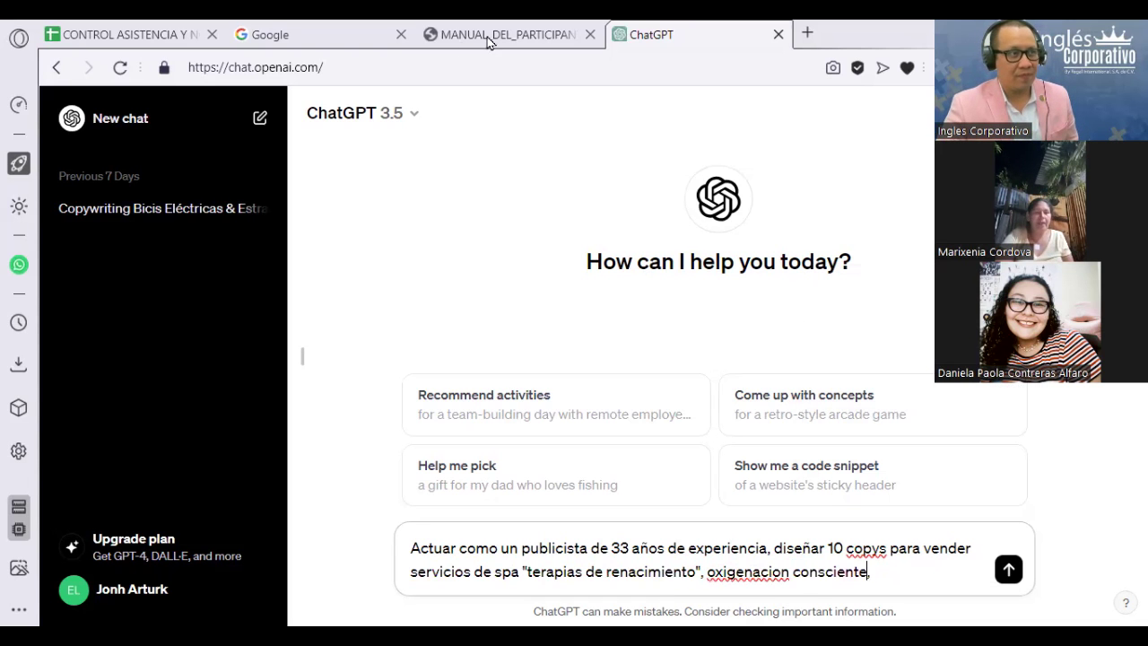
pyautogui.click(525, 28)
pyautogui.click(651, 34)
pyautogui.write(', ')
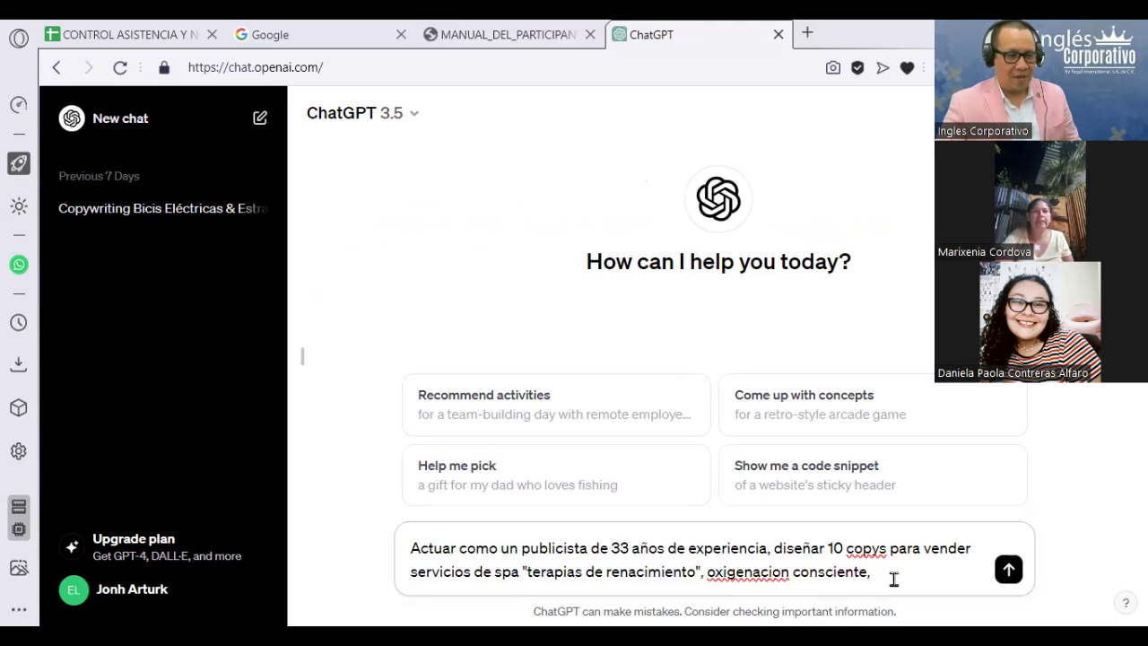
# Check the "Objetivo de Acción" paragraph in the Instagram manual, and clear the stray letters at the end of the ChatGPT prompt.
pyautogui.write('di')
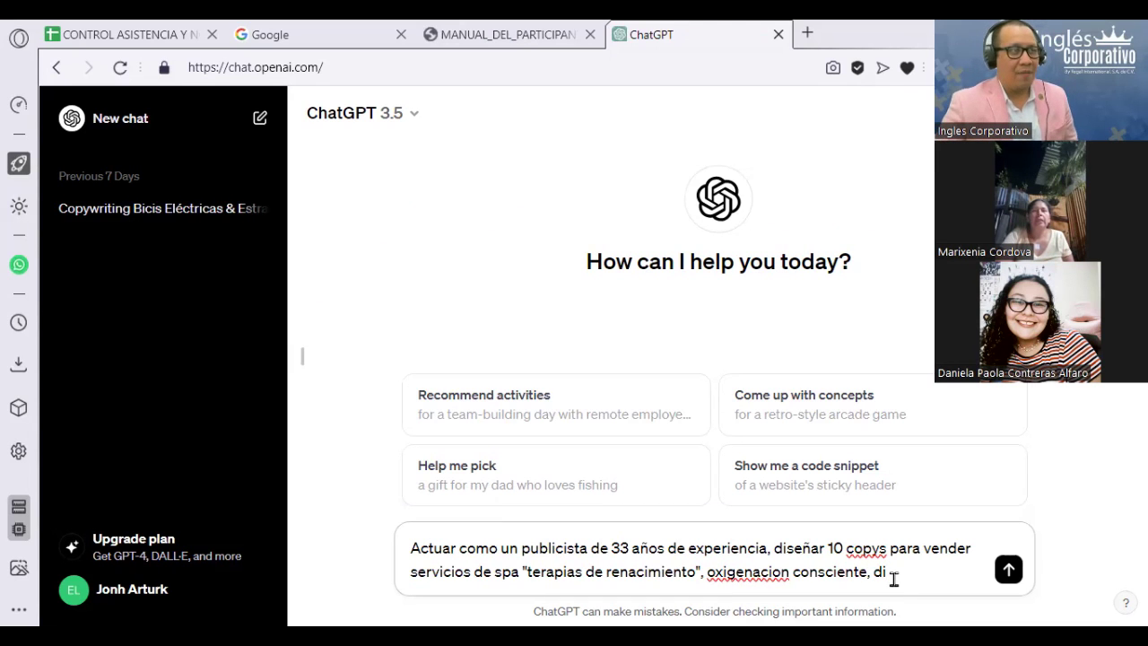
pyautogui.click(502, 35)
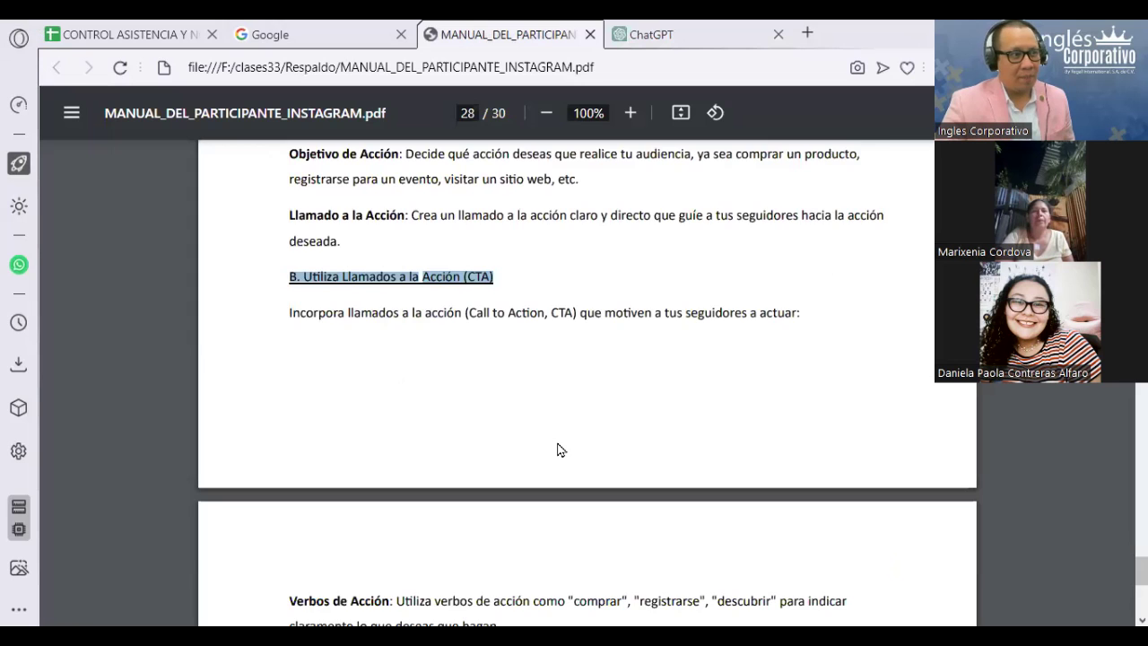
pyautogui.scroll(3, 558, 450)
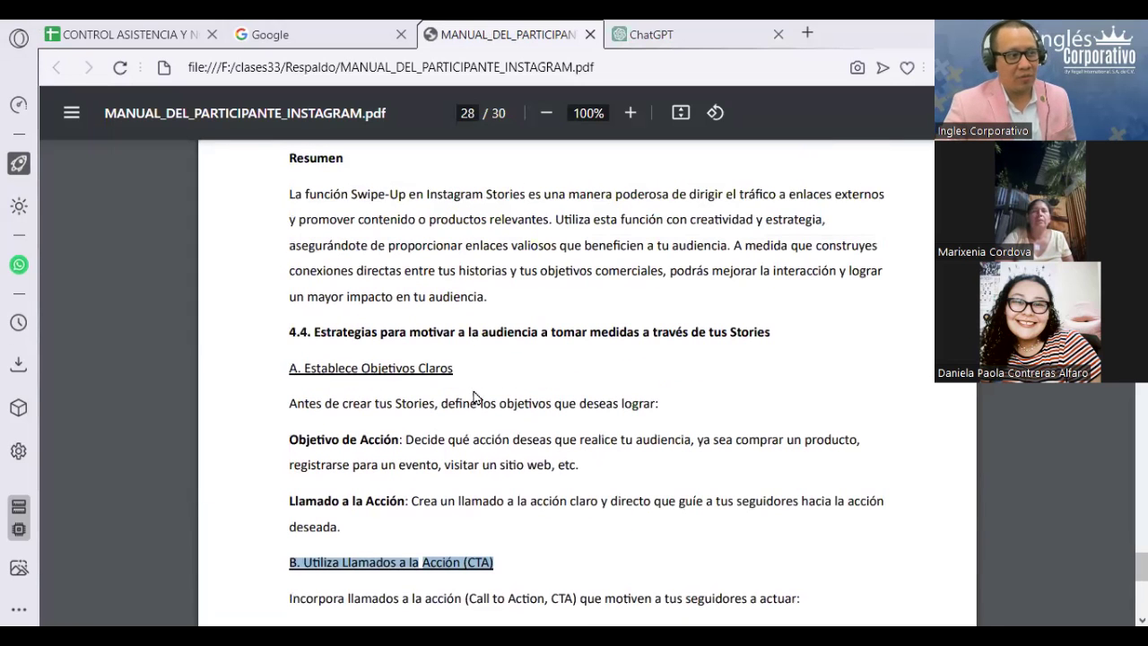
pyautogui.moveTo(291, 440); pyautogui.dragTo(445, 443)
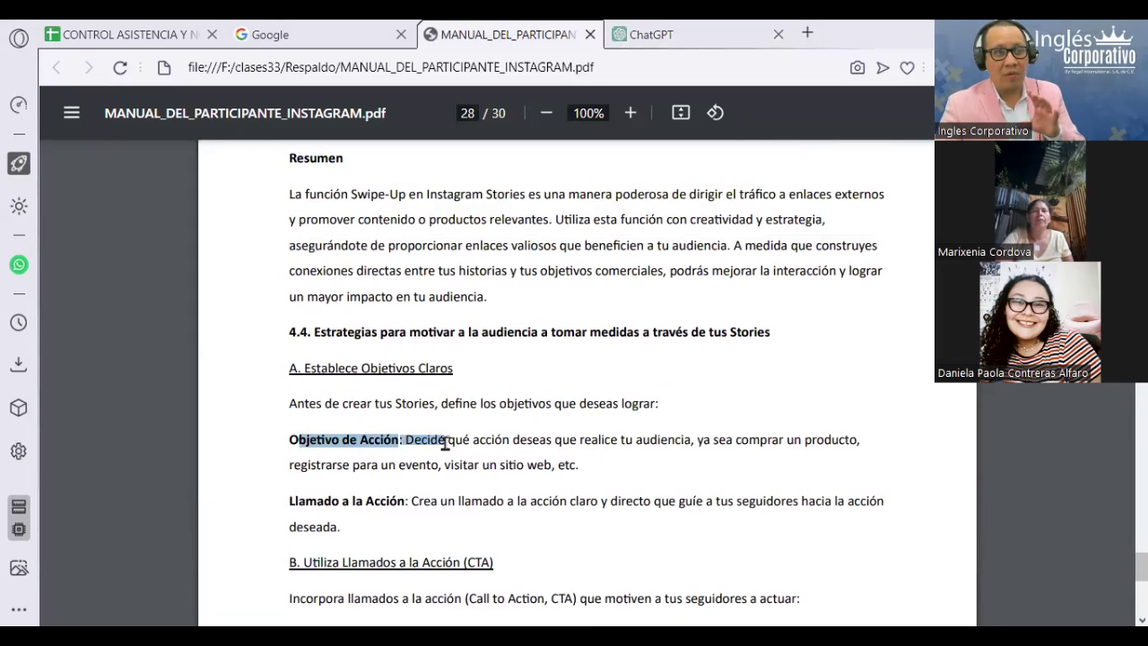
pyautogui.click(707, 21)
pyautogui.press('BackSpace')
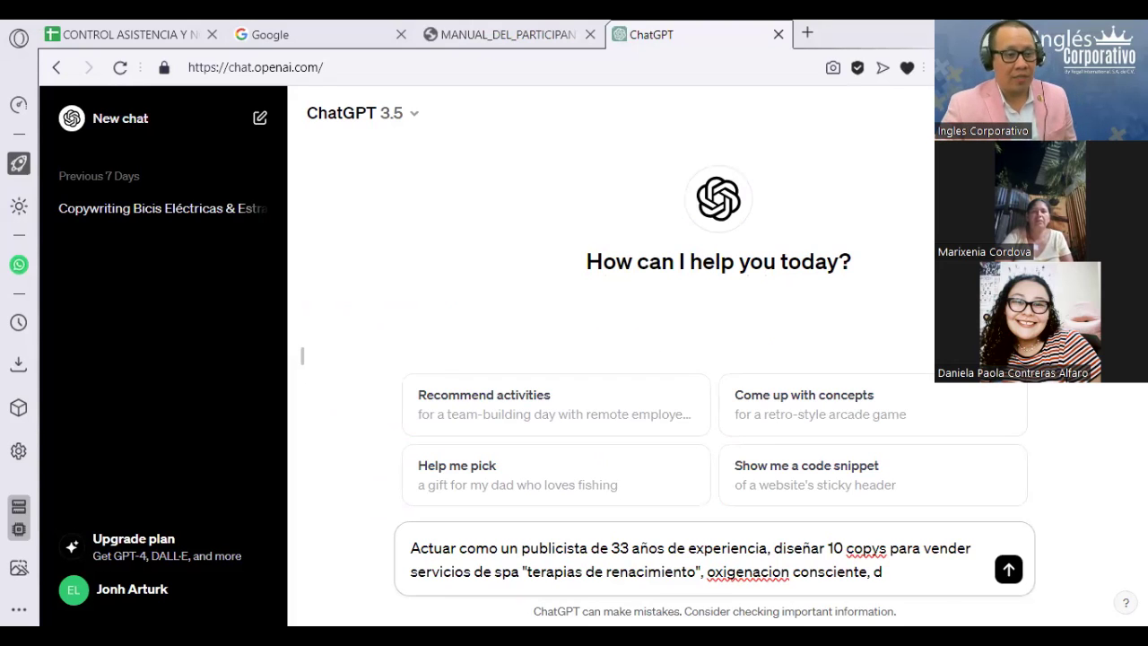
pyautogui.press('BackSpace')
# Add the target audience "para personas estresadas," to the end of the prompt.
pyautogui.write('par')
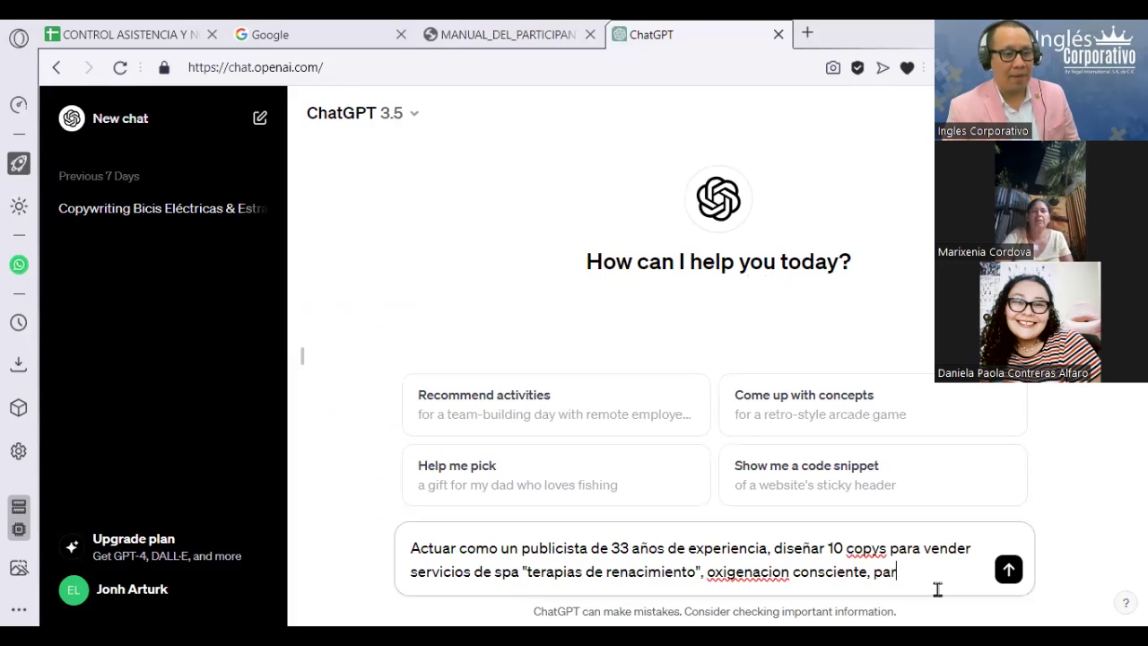
pyautogui.write('a persoan es')
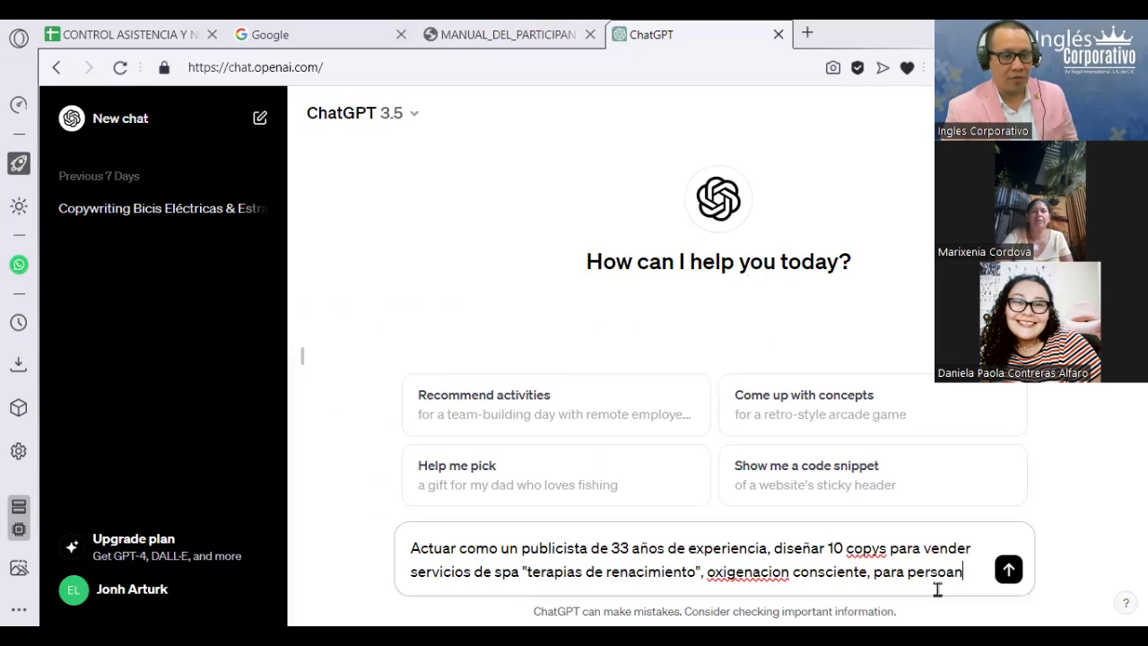
pyautogui.press('BackSpace')
pyautogui.press('BackSpace')
pyautogui.press('BackSpace')
pyautogui.press('BackSpace')
pyautogui.write('as estreas')
pyautogui.press('BackSpace')
pyautogui.press('BackSpace')
pyautogui.write('sadas, ')
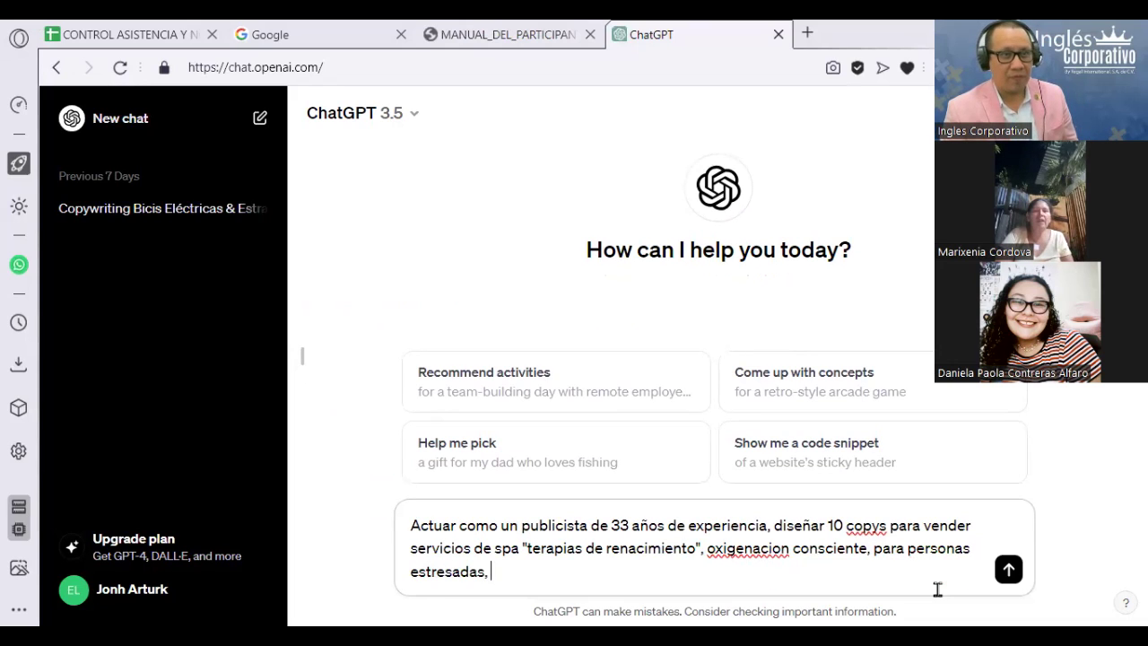
# Add "personas con depresión," to the prompt's audience, using the spelling suggestion for "depresión".
pyautogui.write('personas ')
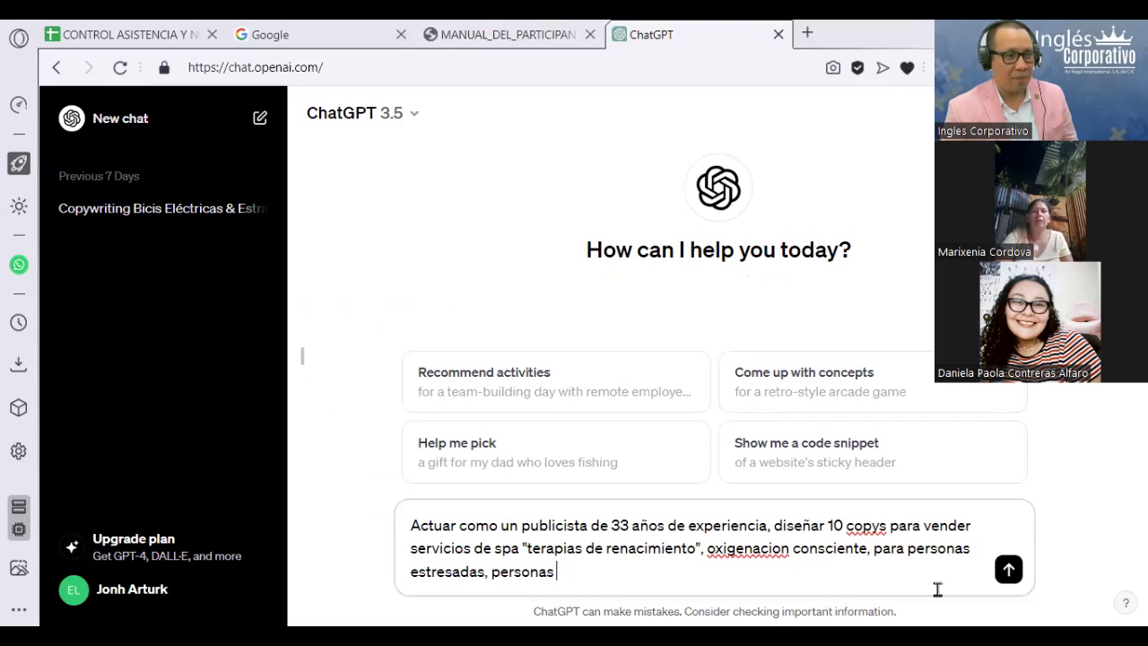
pyautogui.write('con deprecion,')
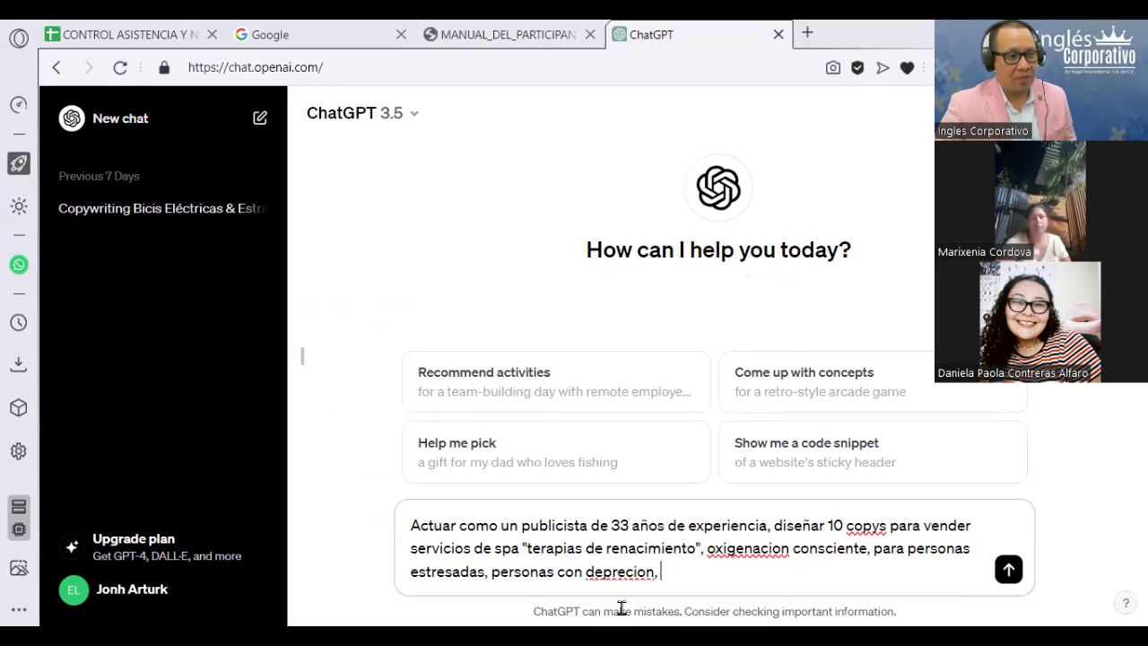
pyautogui.rightClick(619, 572)
pyautogui.click(652, 295)
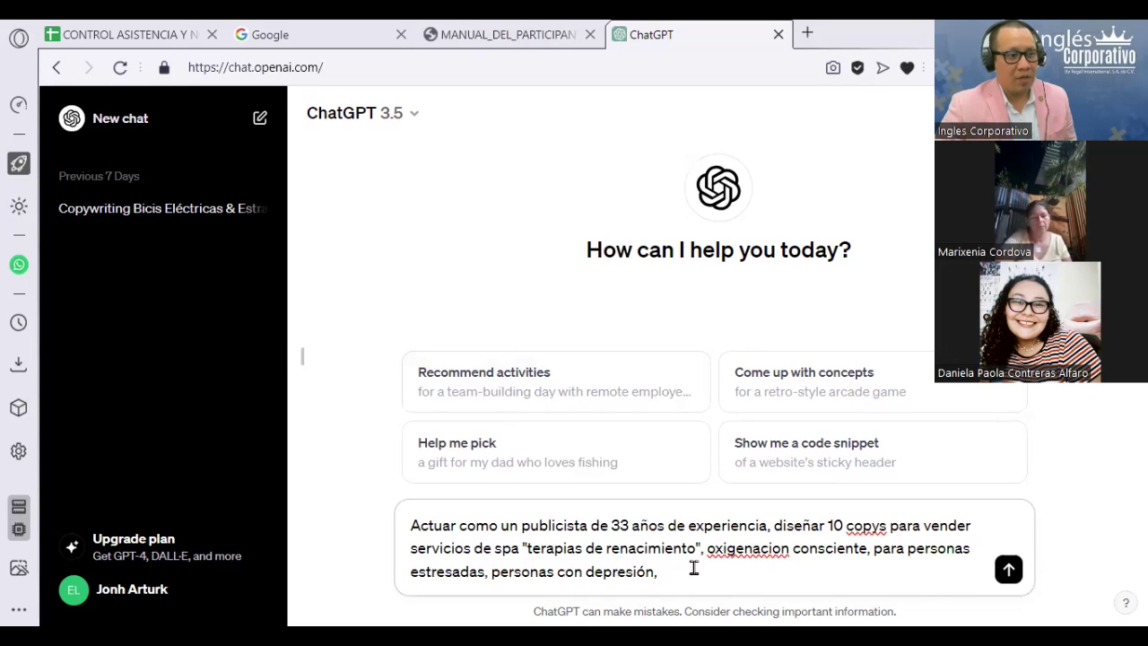
pyautogui.write('on depresión,')
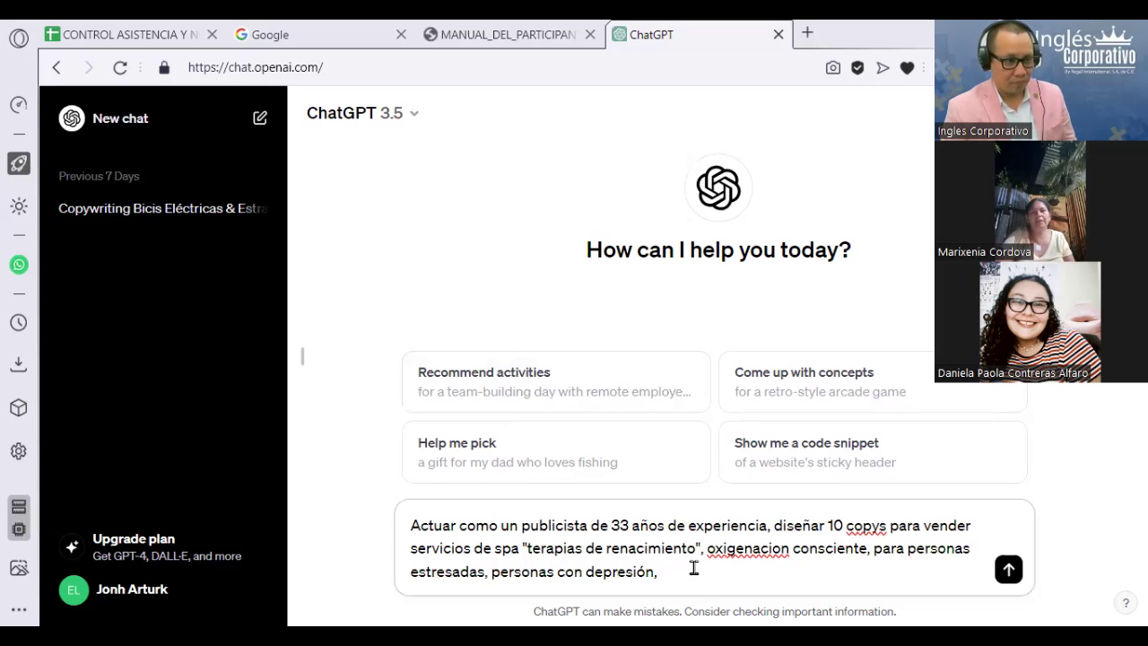
# Extend the prompt's audience with "personas con problemas intestinales,".
pyautogui.write(' personas con')
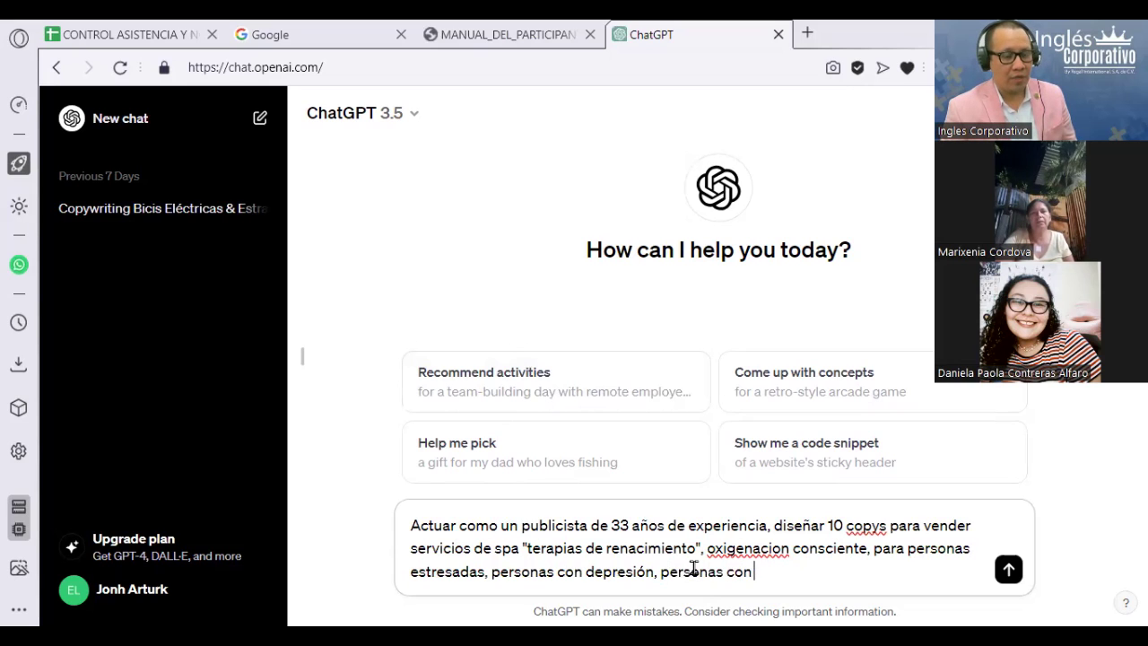
pyautogui.write(' problemas ')
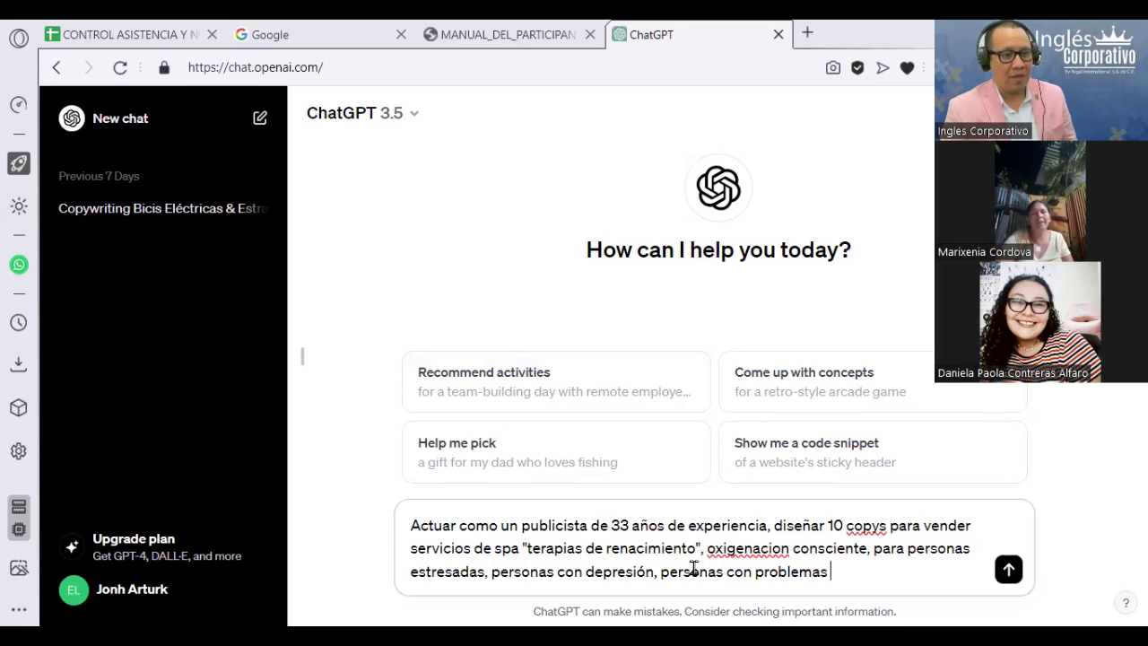
pyautogui.write('intestinales,')
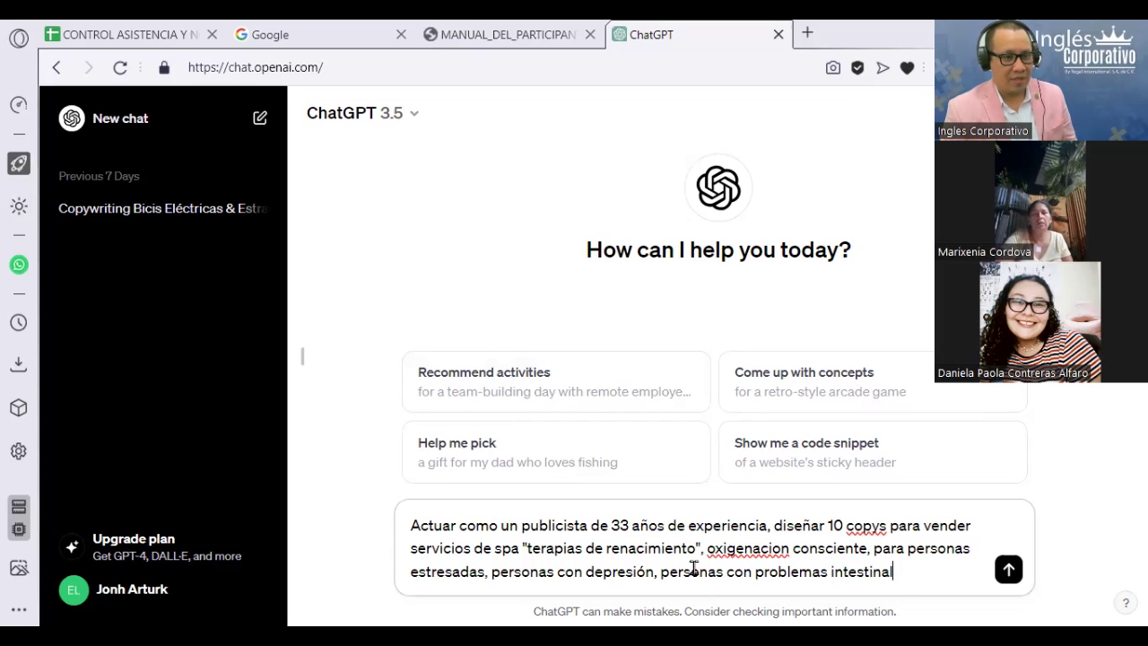
# Review the Instagram manual's guidance on setting clear objectives and using calls to action.
pyautogui.click(504, 36)
pyautogui.scroll(-2, 603, 359)
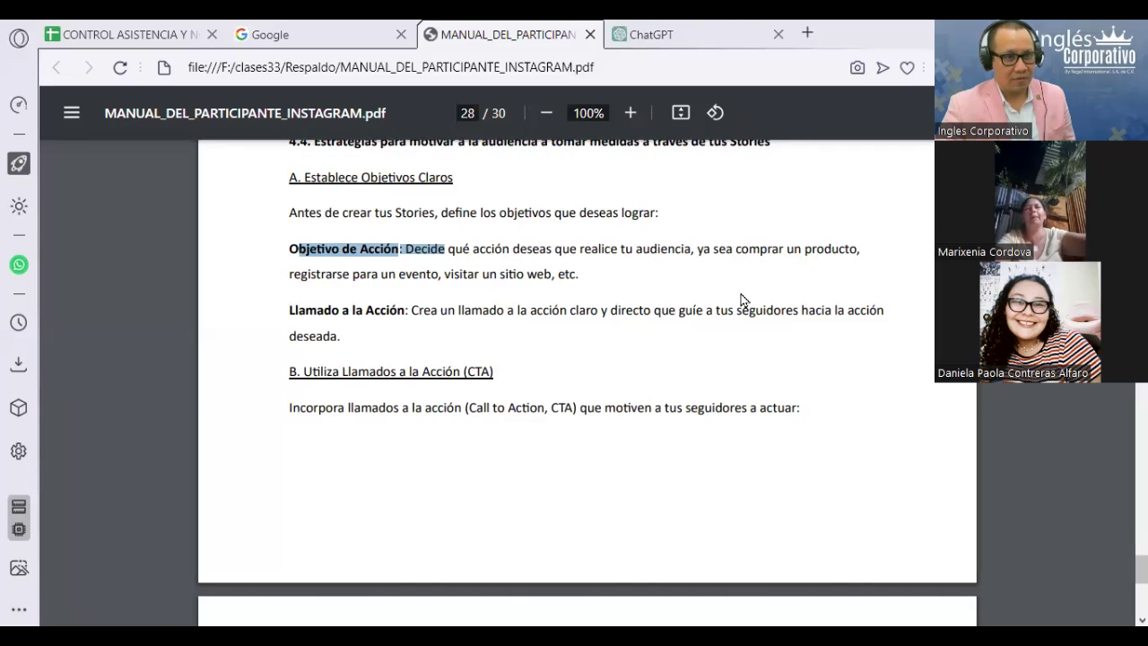
pyautogui.scroll(-5, 741, 300)
pyautogui.scroll(5, 741, 299)
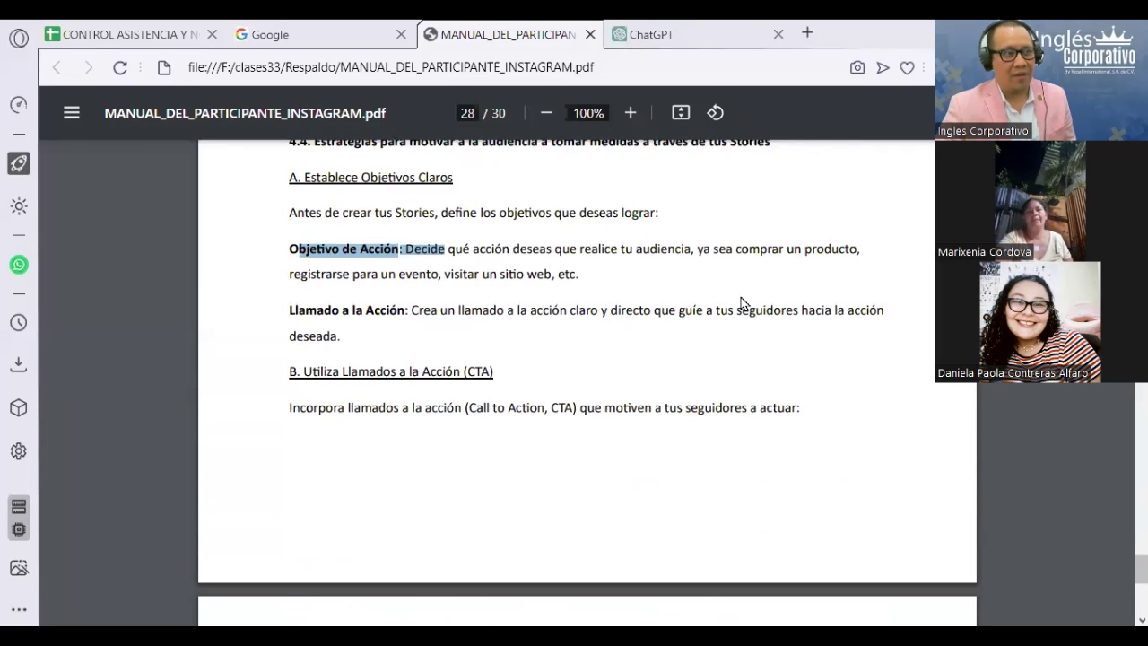
# Return to the ChatGPT prompt and correct "oxigenacion" to "oxigenación".
pyautogui.click(664, 34)
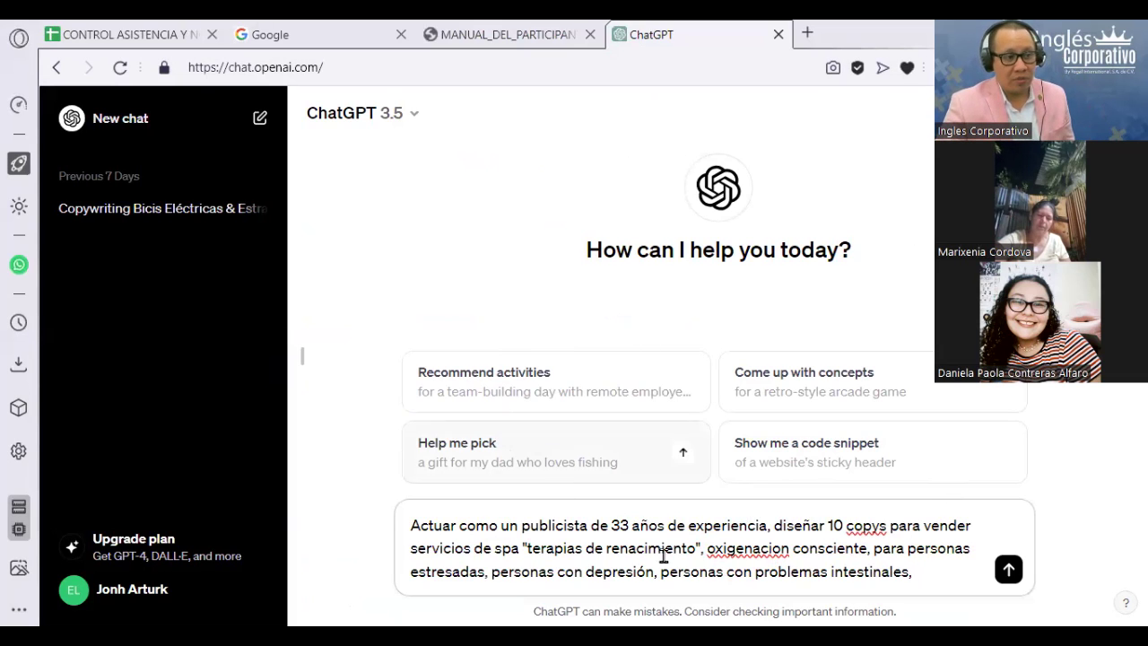
pyautogui.doubleClick(738, 547)
pyautogui.rightClick(738, 548)
pyautogui.click(781, 307)
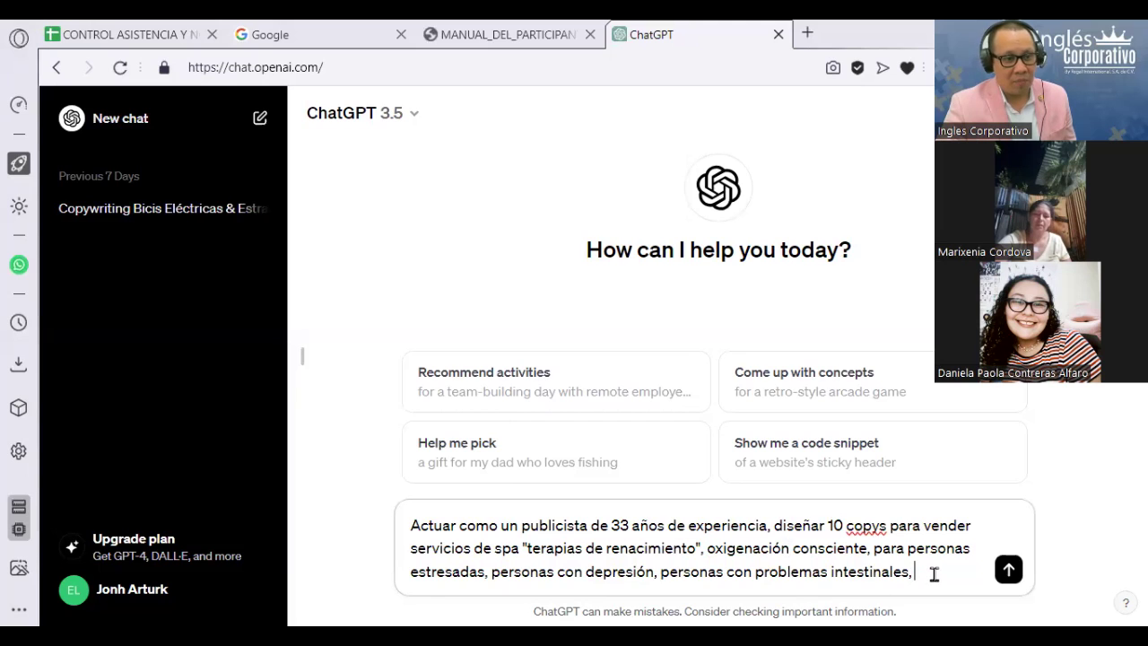
# In the Instagram manual, highlight the sentence about incorporating calls to action (CTA) that motivate followers to act.
pyautogui.click(527, 29)
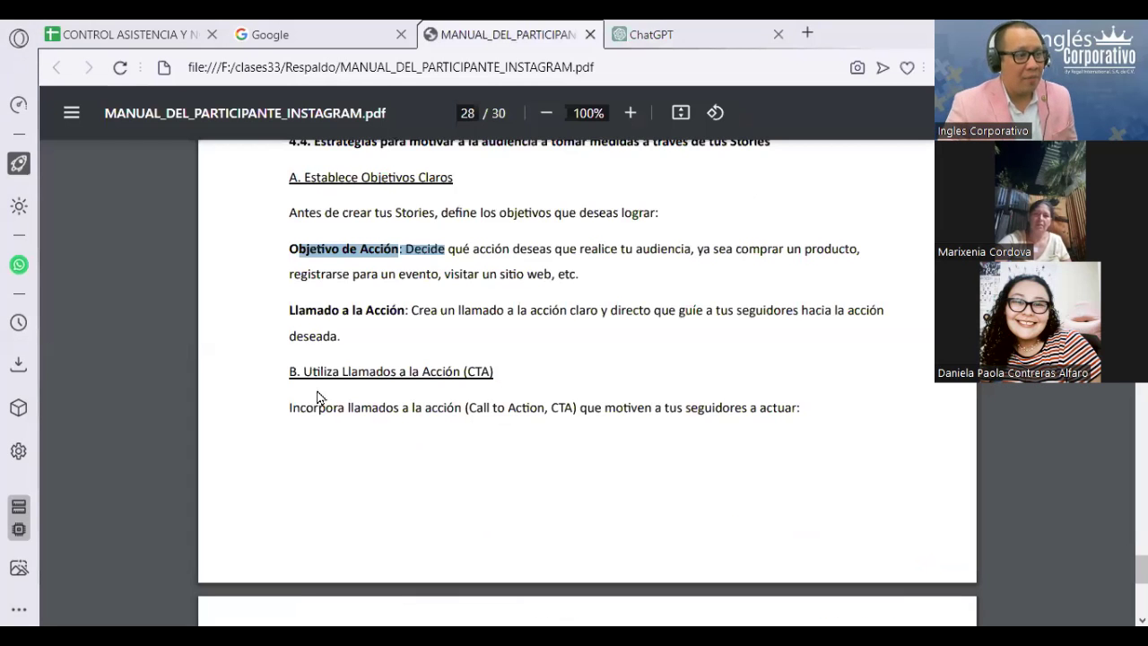
pyautogui.moveTo(290, 415); pyautogui.dragTo(835, 421)
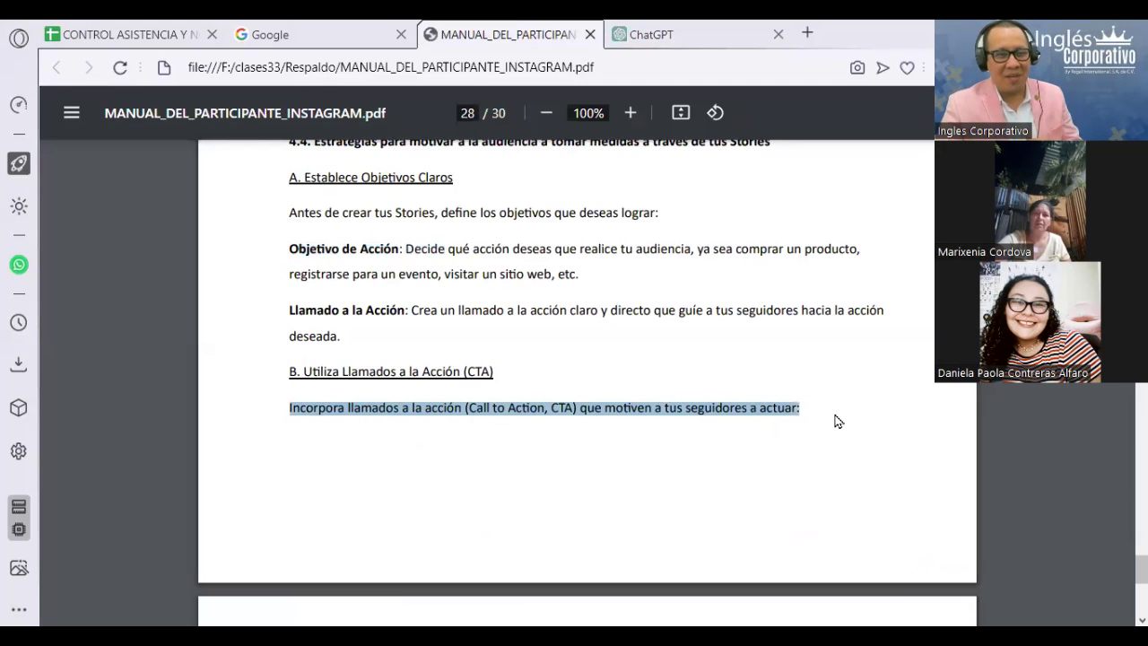